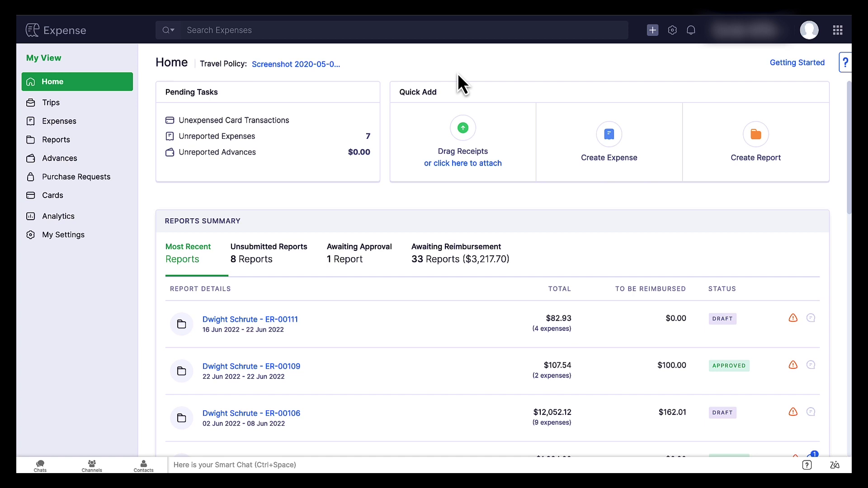
- Copy the receipt forwarding address from the Preferences tab of My Settings
left_click(100, 238)
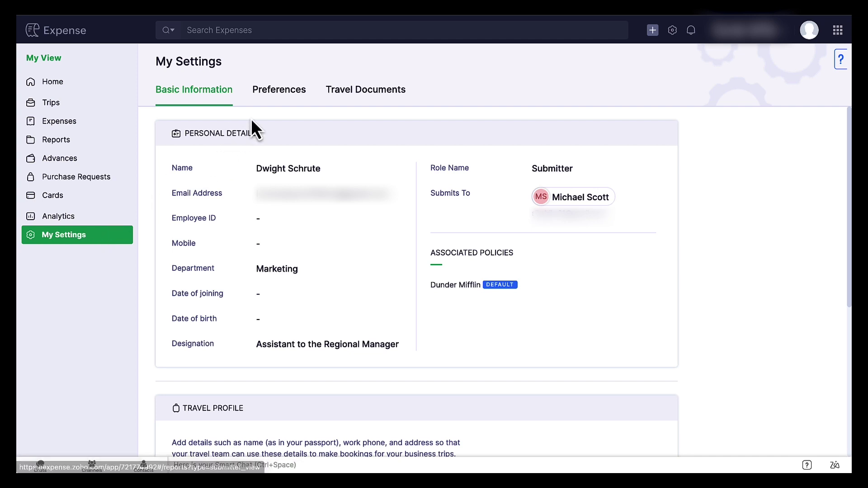
left_click(279, 90)
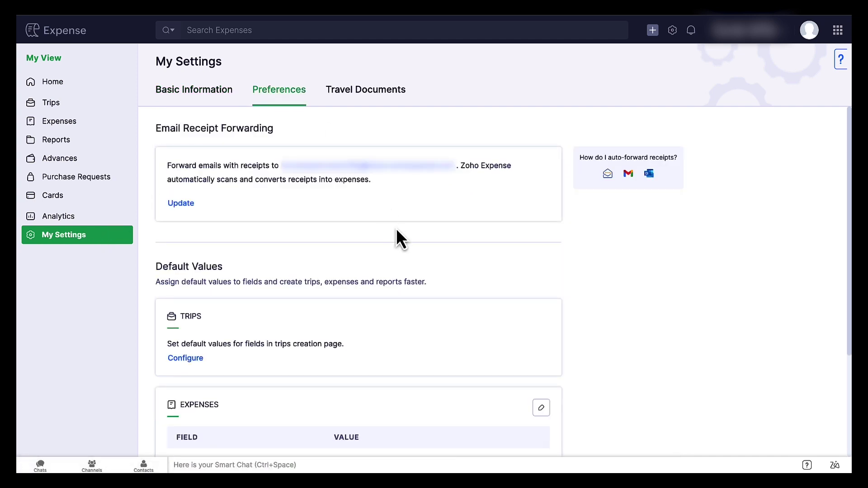
left_click(398, 167)
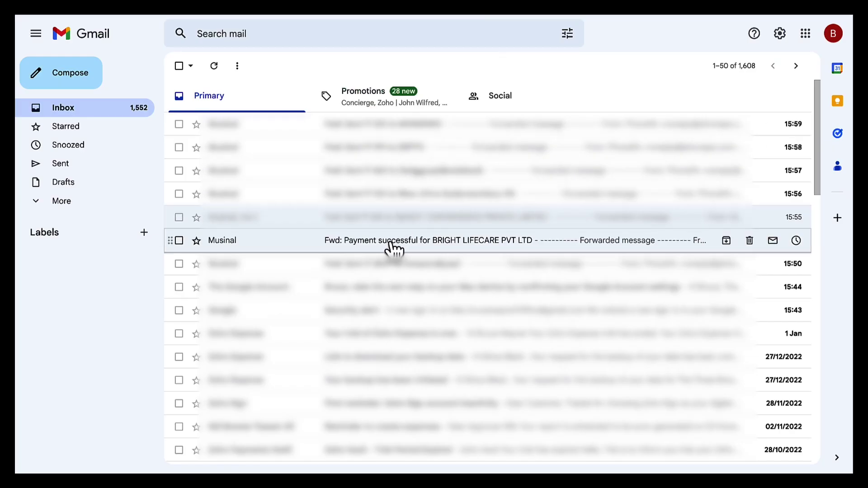
- Forward the BRIGHT LIFECARE payment email to Zoho Expense Receipts
left_click(392, 247)
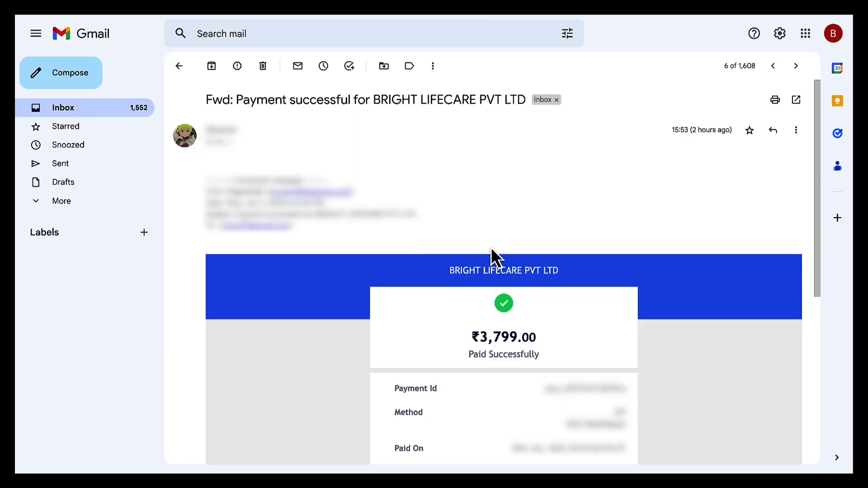
scroll(492, 256, "down", 5)
scroll(492, 256, "down", 5)
left_click(322, 402)
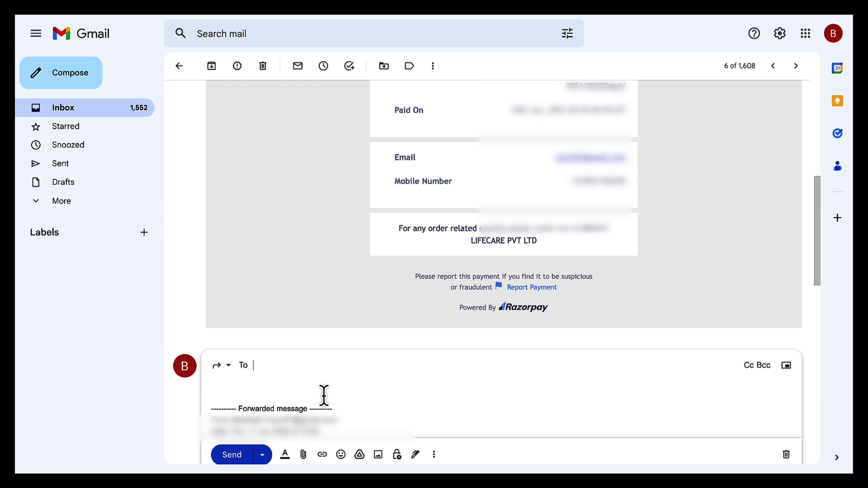
type("zoho")
left_click(390, 392)
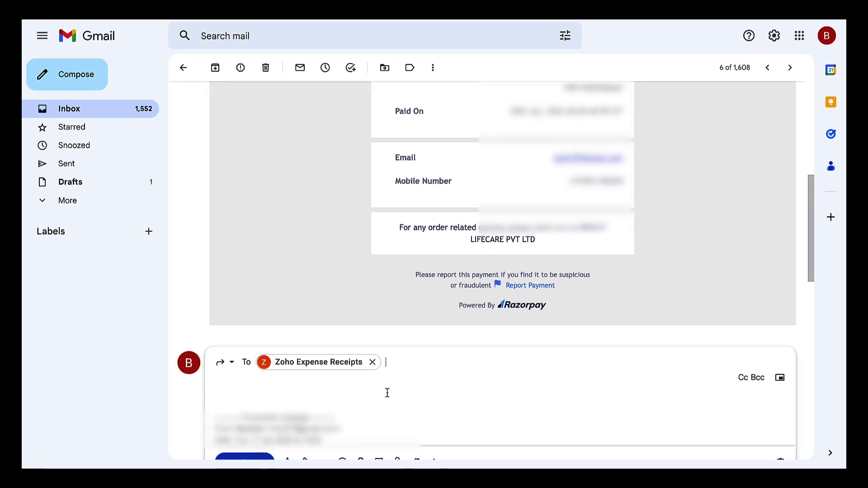
scroll(402, 381, "down", 3)
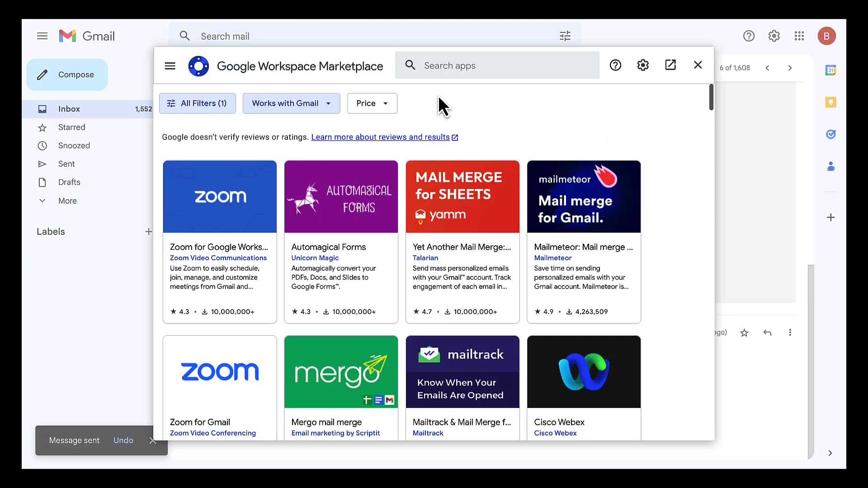
- Install the Zoho Expense for Gmail add-on and record the whole payment email as a receipt
left_click(475, 66)
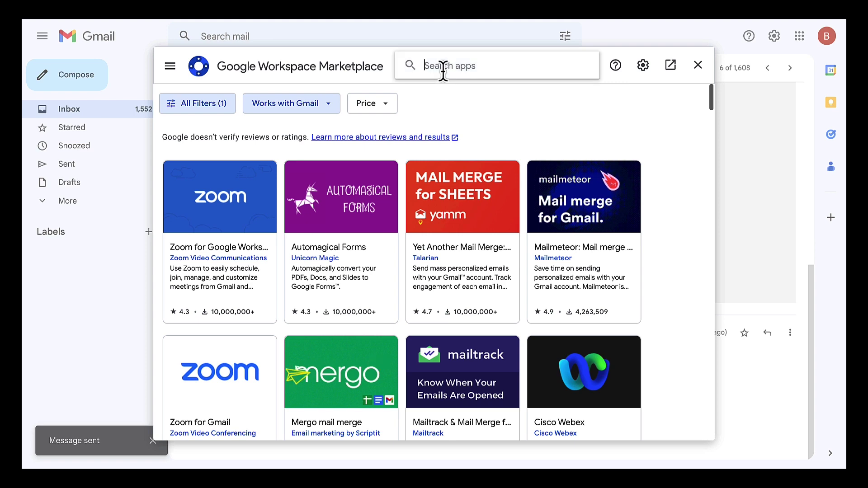
type("zoho expense")
key("Return")
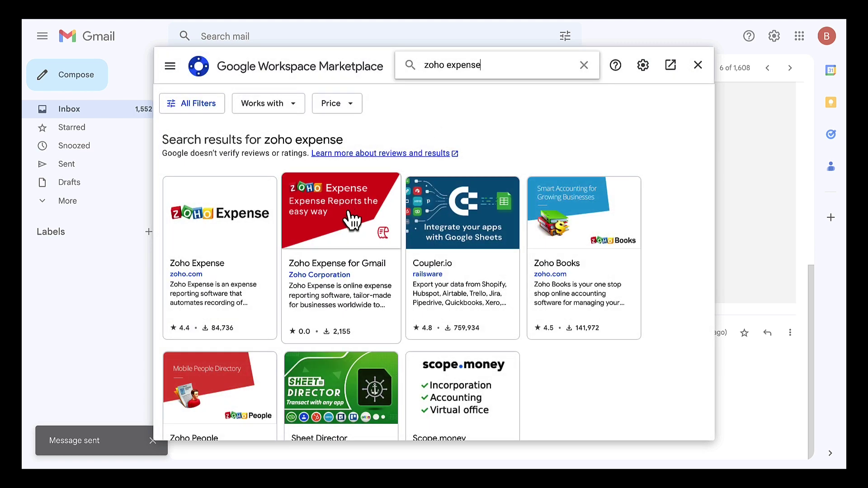
left_click(347, 213)
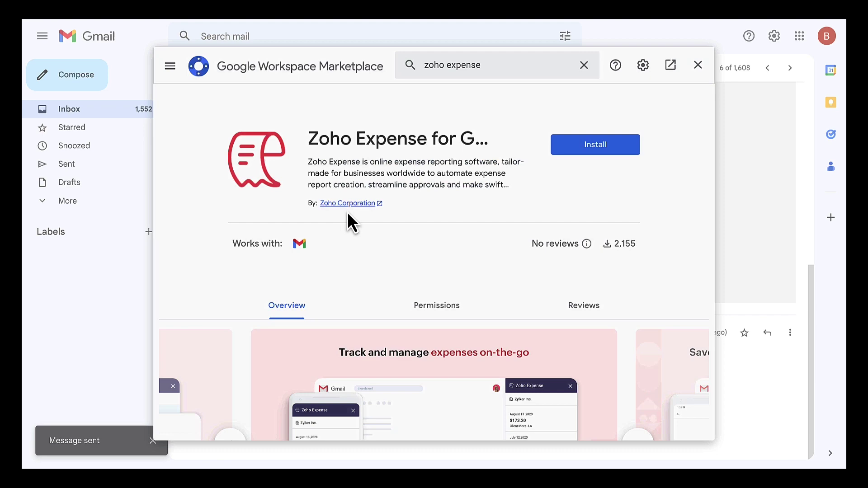
left_click(592, 145)
left_click(505, 311)
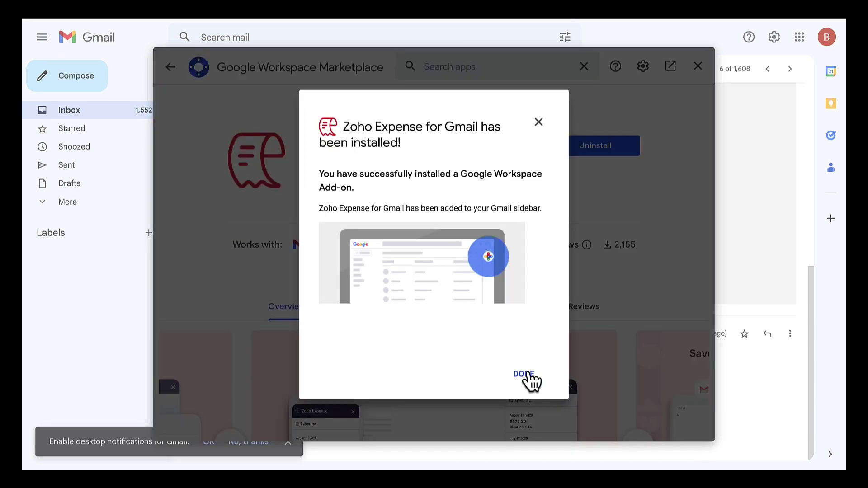
left_click(523, 373)
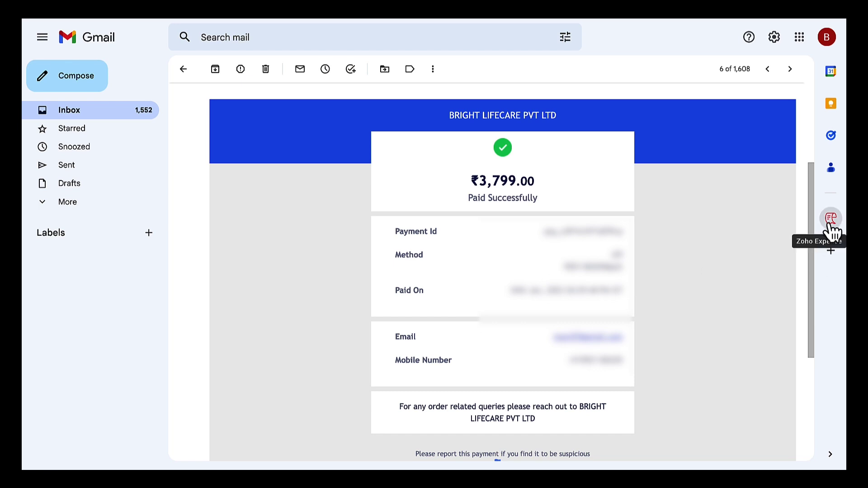
left_click(831, 217)
left_click(774, 168)
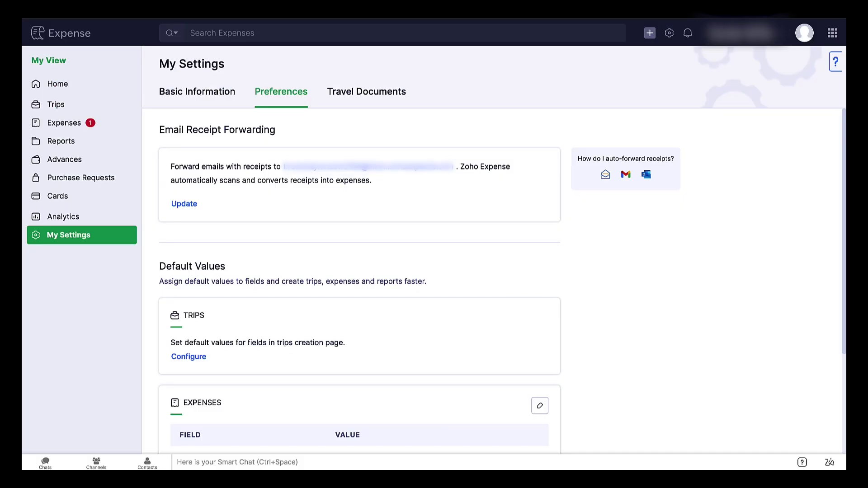
left_click(64, 123)
left_click(231, 126)
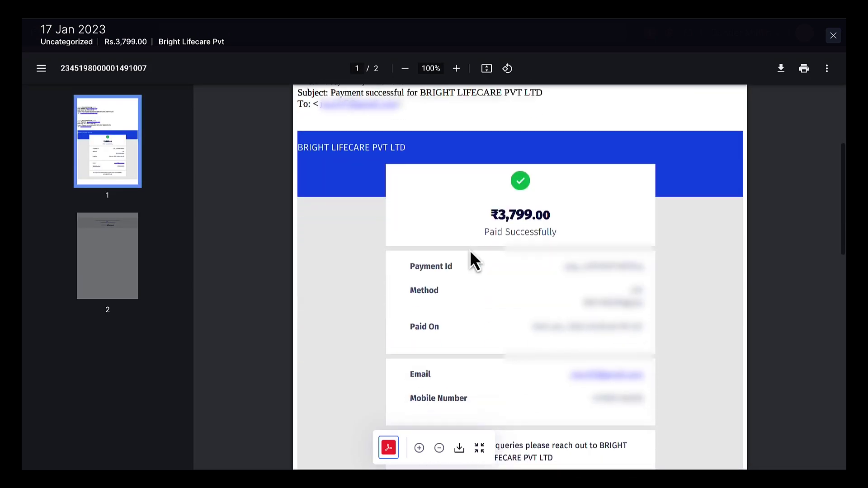
scroll(472, 256, "down", 3)
left_click(833, 33)
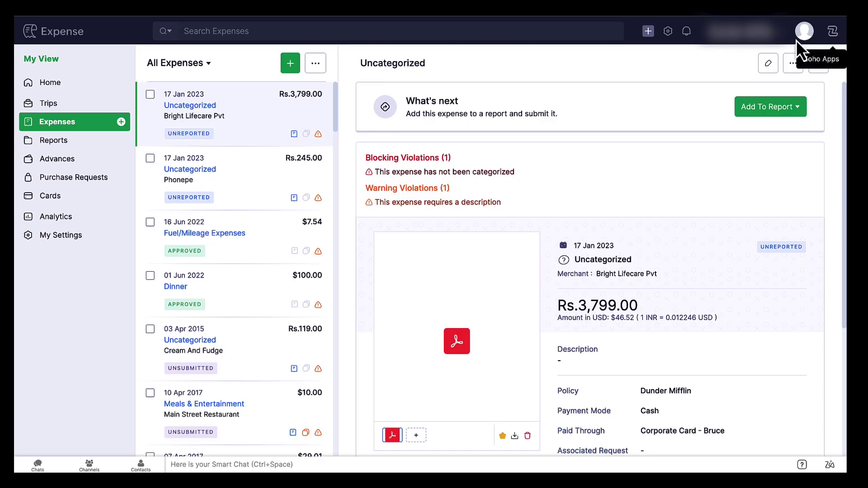
- Read the Gmail auto-forwarding instructions in Zoho Expense Preferences
left_click(104, 246)
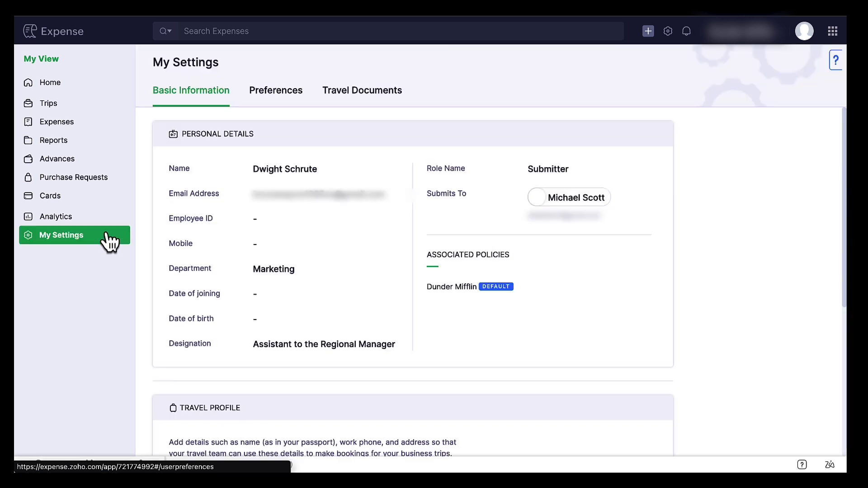
left_click(271, 103)
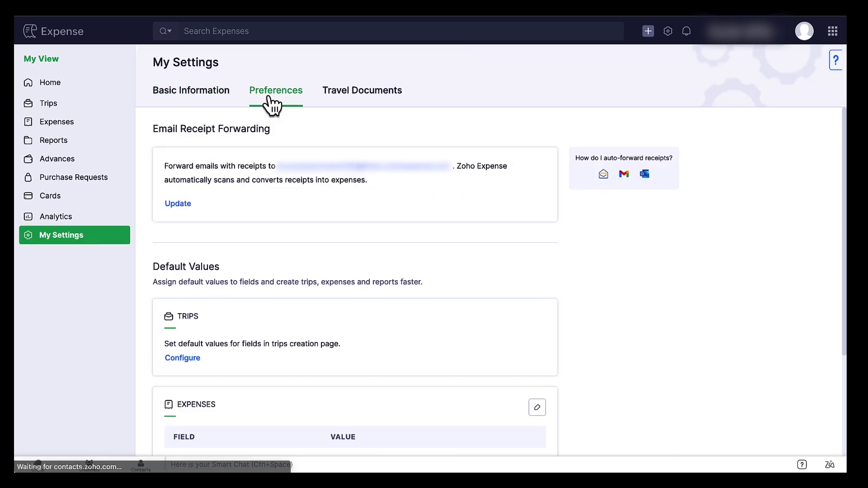
left_click(624, 174)
left_click(724, 142)
- Read the Outlook and Zoho Mail forwarding instructions, then copy the forwarding address
left_click(715, 164)
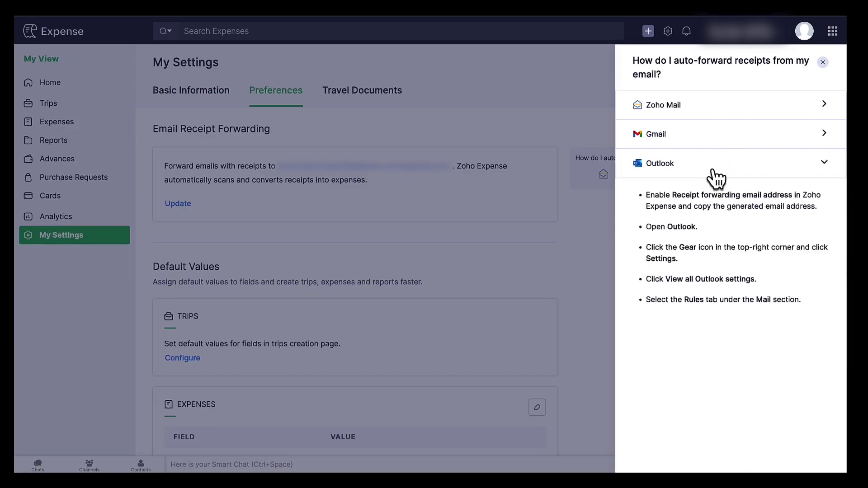
left_click(710, 109)
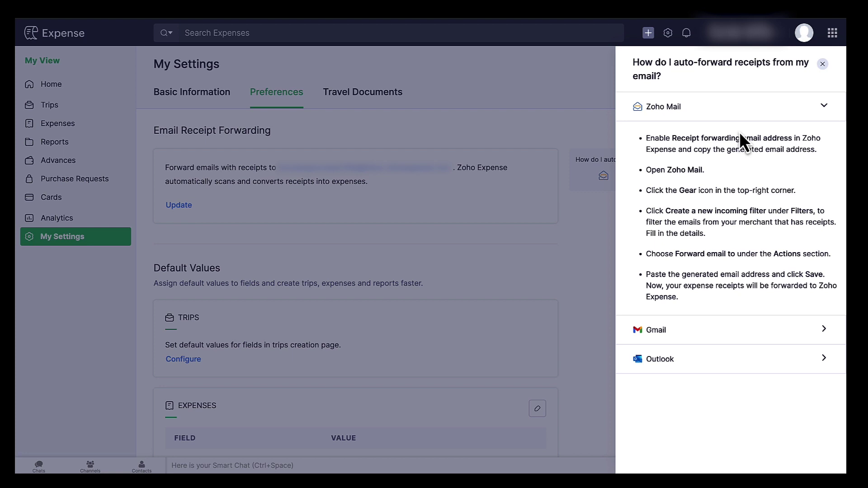
left_click(822, 64)
left_click(423, 178)
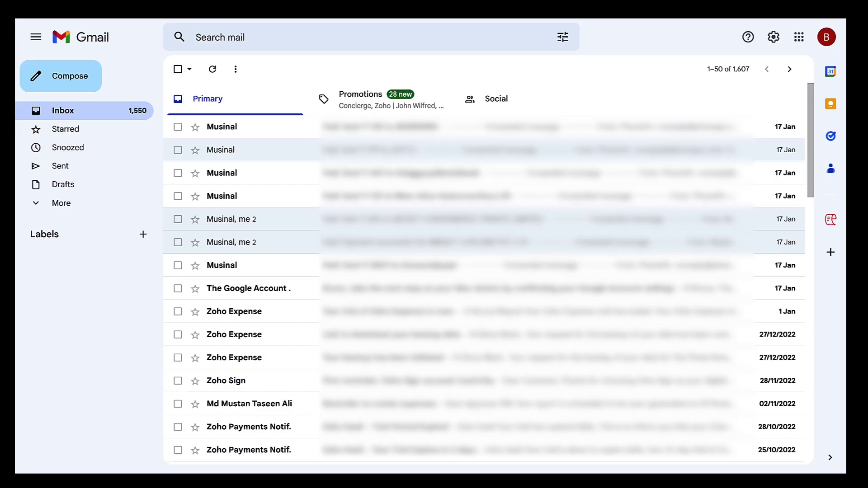
- Add the copied Zoho Expense receipt address under Gmail's Forwarding and POP/IMAP settings
left_click(773, 36)
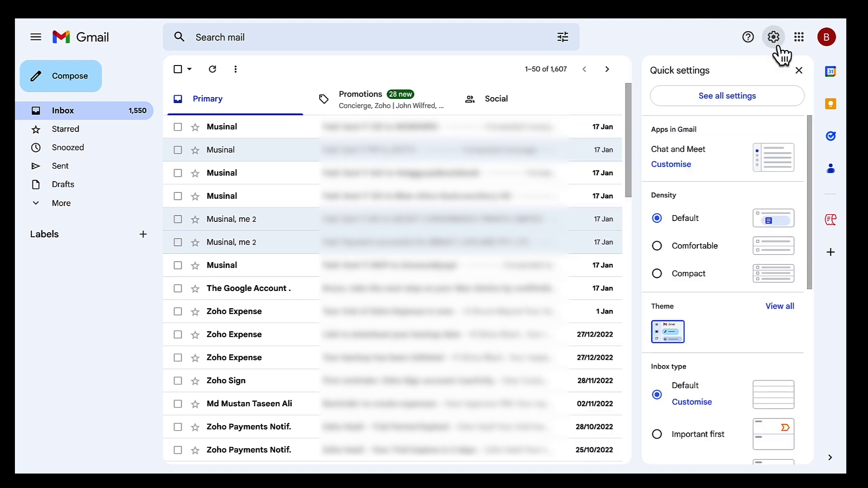
left_click(739, 95)
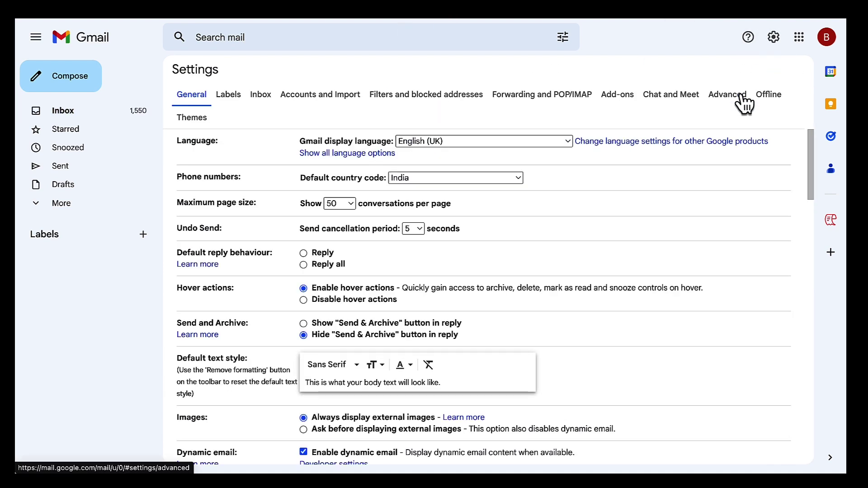
left_click(521, 109)
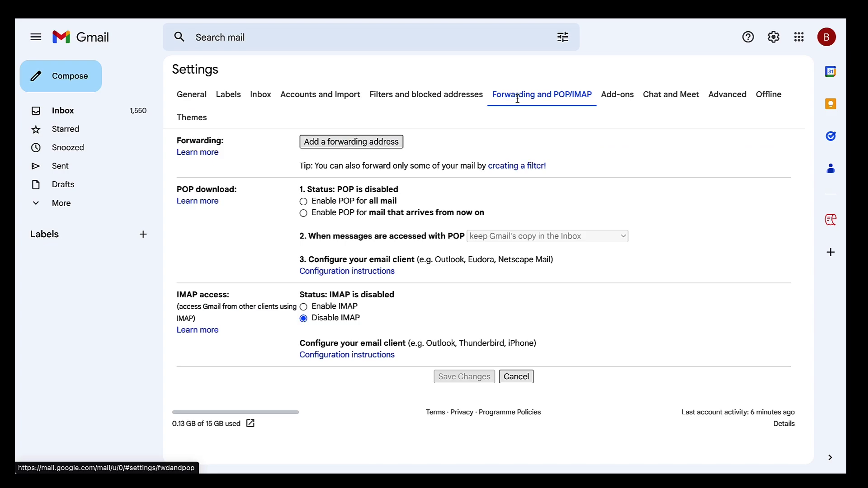
left_click(352, 146)
left_click(370, 247)
type("[email address]")
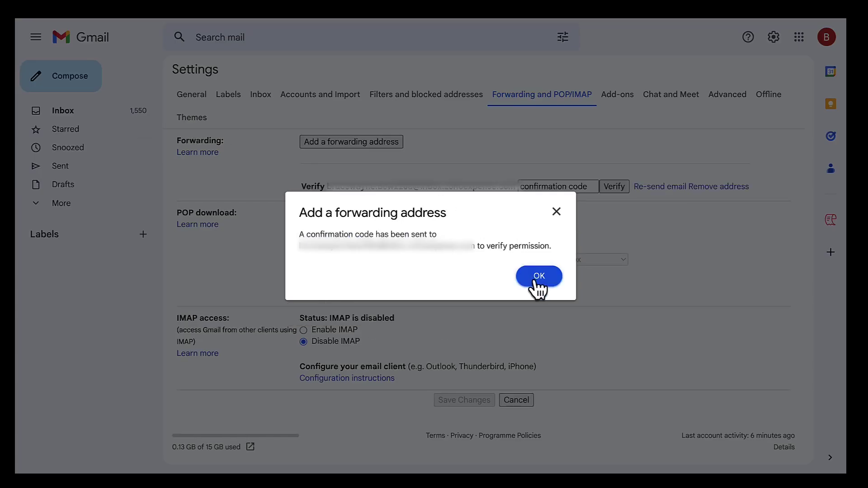
left_click(538, 277)
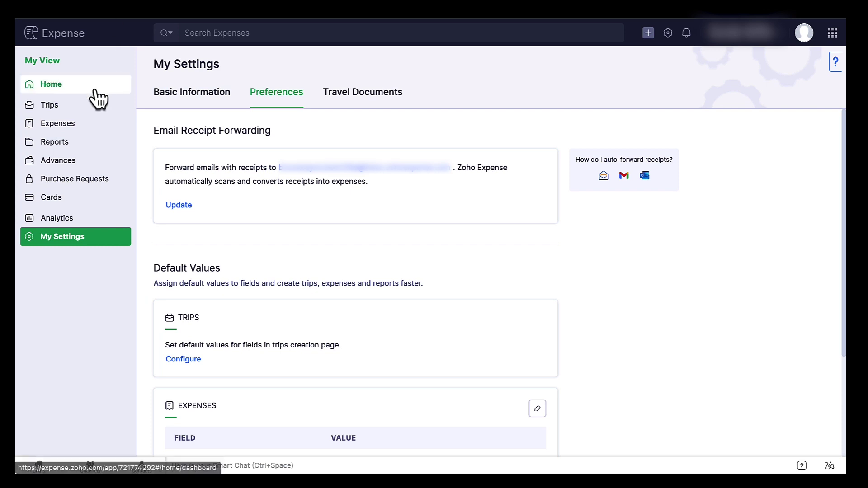
- Open the scanning Gmail confirmation email under Expenses and copy its confirmation code
left_click(51, 84)
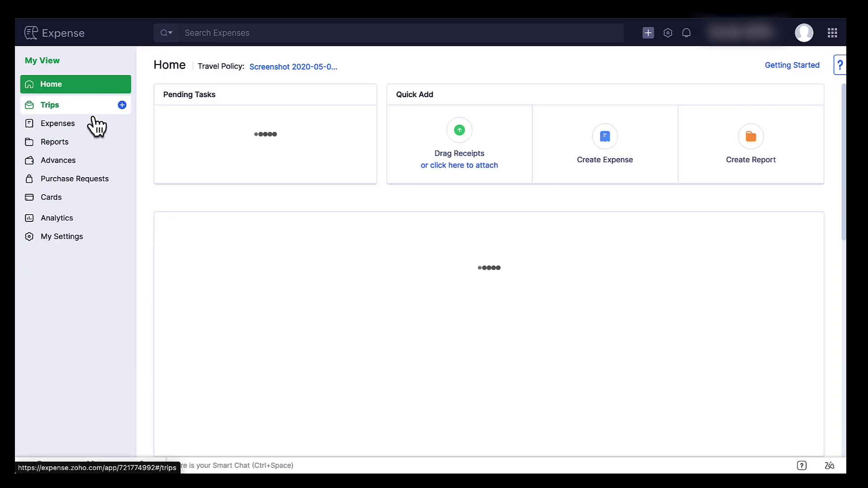
left_click(58, 124)
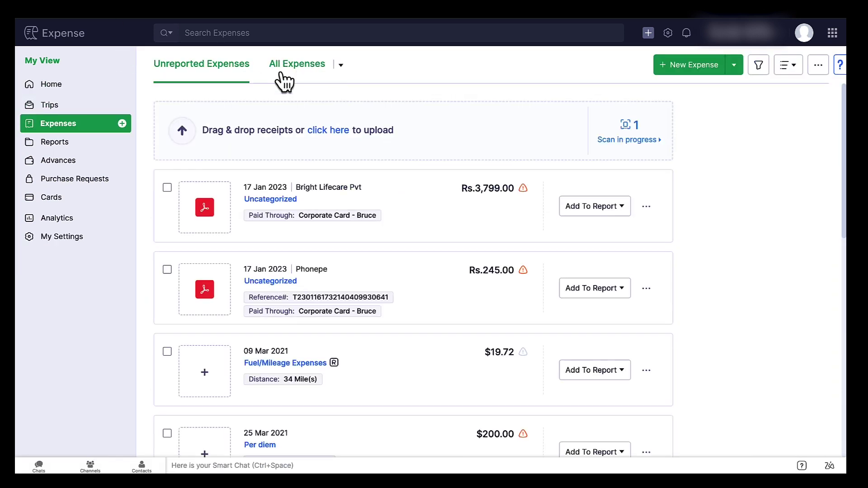
left_click(628, 140)
left_click(707, 178)
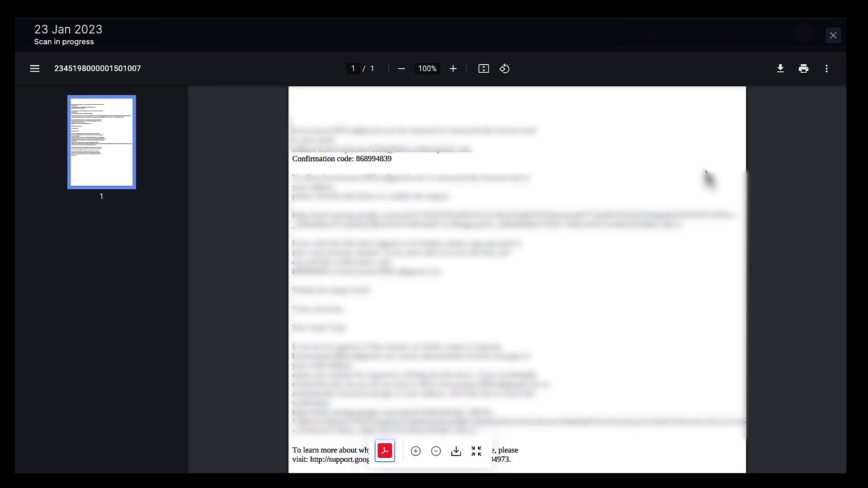
double_click(373, 158)
right_click(373, 159)
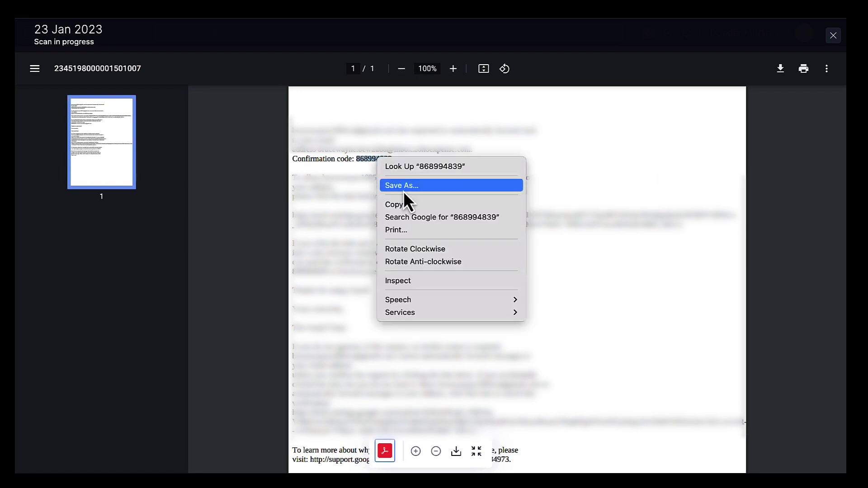
left_click(409, 203)
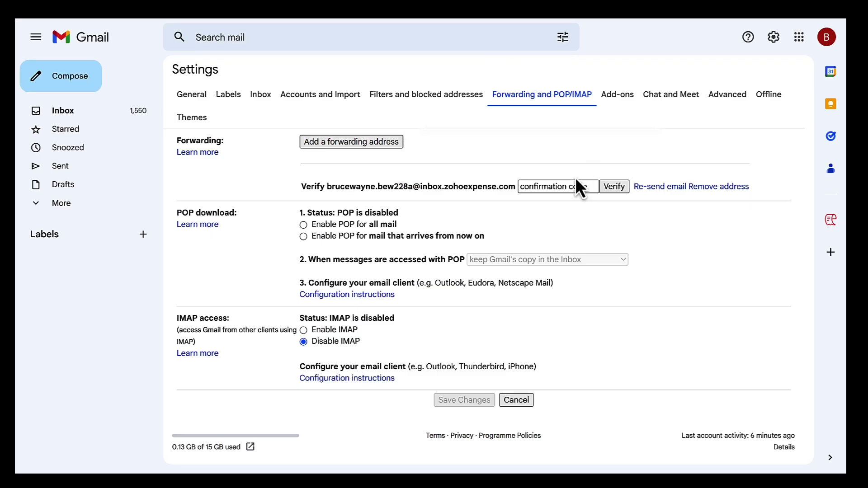
- Paste the confirmation code and verify the Zoho Expense forwarding address
left_click(557, 186)
key("ctrl+v")
left_click(613, 186)
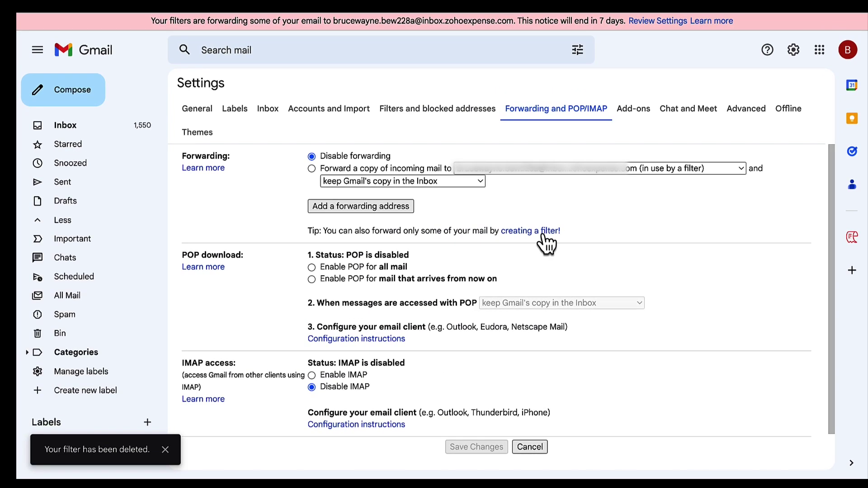
- Create a filter forwarding Zomato emails containing 'Thank you for ordering food' to Zoho Expense
left_click(547, 232)
left_click(319, 130)
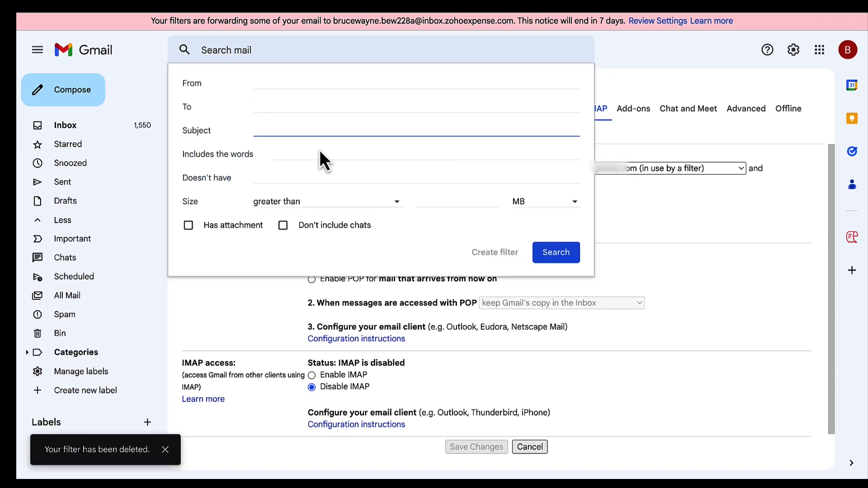
left_click(319, 157)
type("Thank you for ordering food")
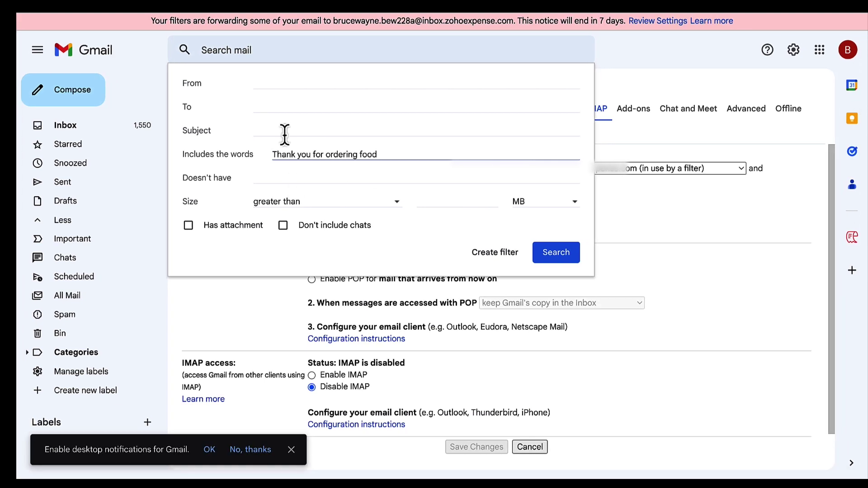
left_click(284, 130)
type("Your Zomato order from")
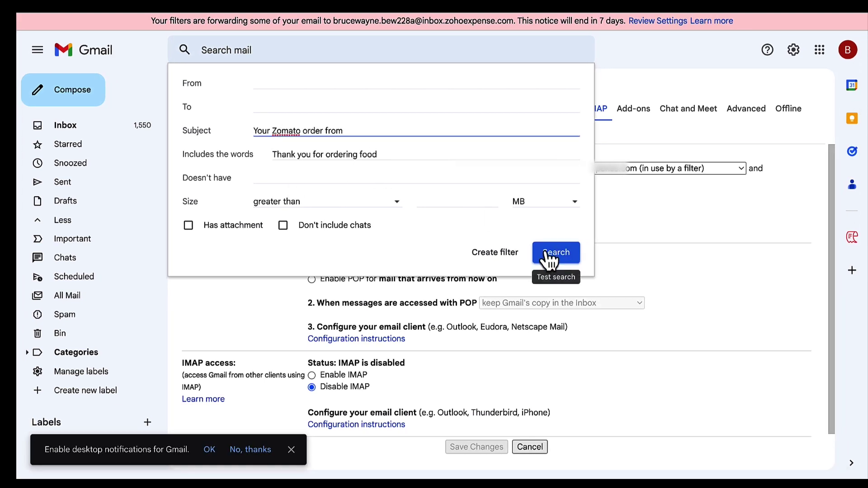
left_click(494, 252)
left_click(188, 194)
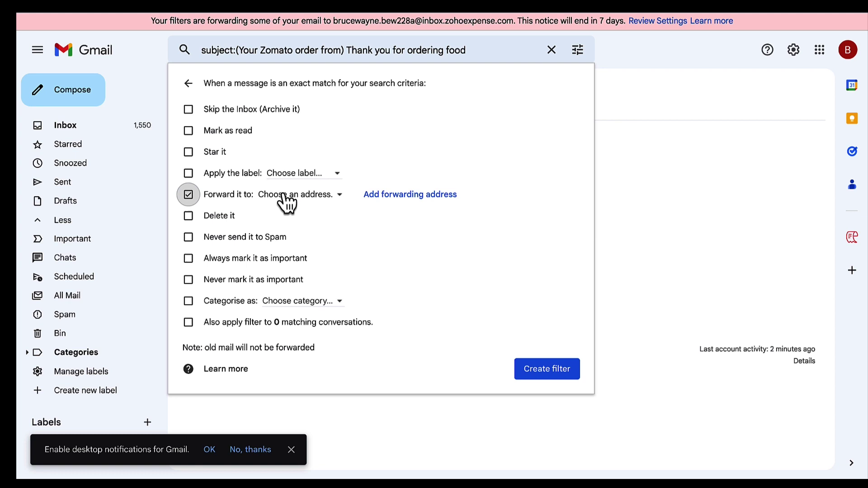
left_click(546, 368)
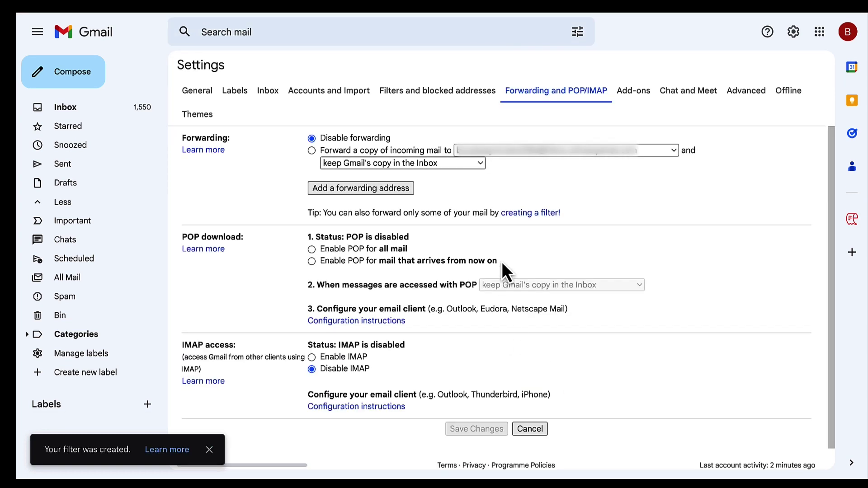
left_click(461, 95)
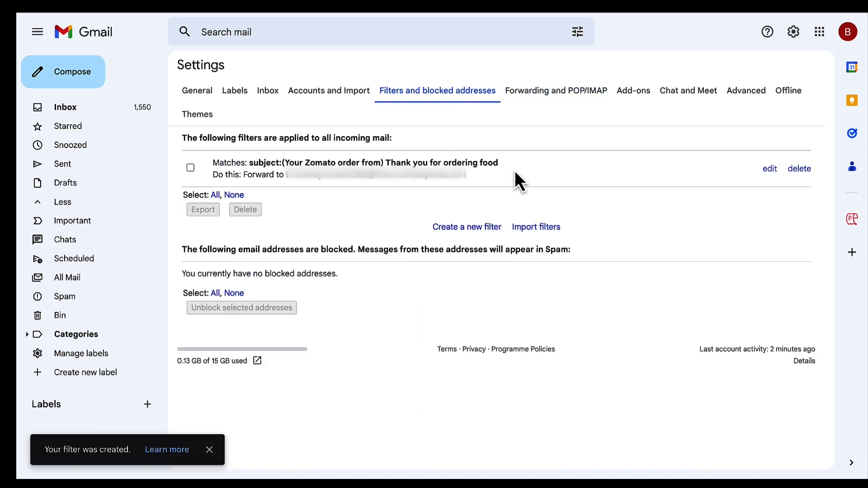
- Open 'Fwd: Your Zomato order from Leon Grill' from All Mail
left_click(68, 277)
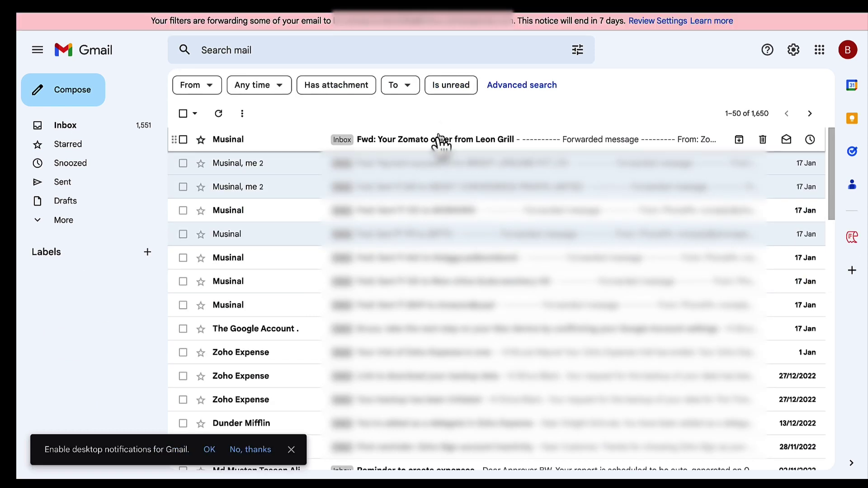
left_click(439, 127)
scroll(469, 201, "down", 2)
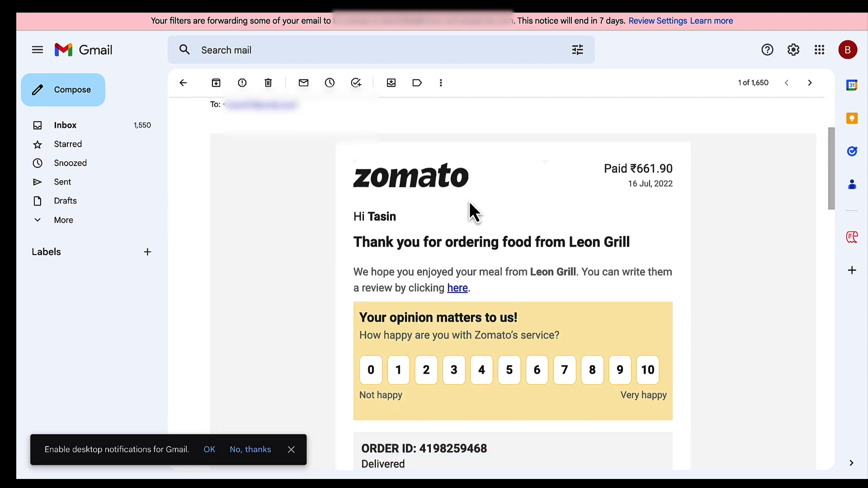
scroll(469, 201, "down", 1)
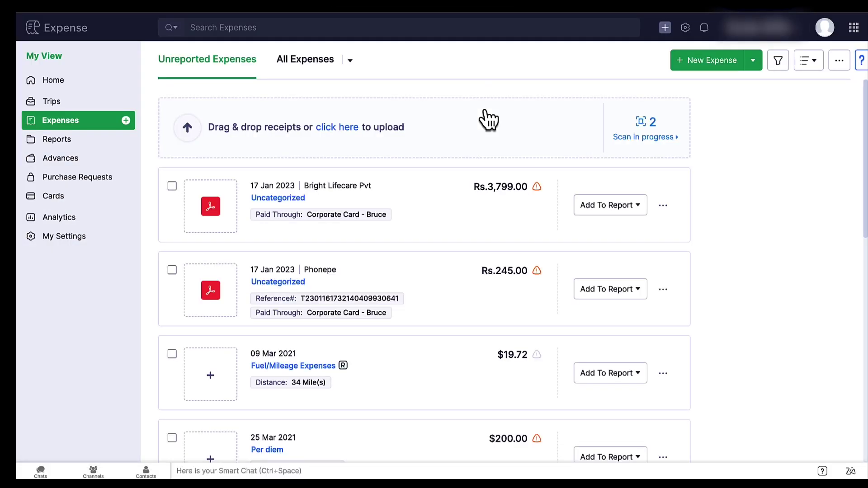
- Save the scanned Zomato Leon Grill receipt as a Rs.661.90 expense dated 16 Jul 2022
left_click(644, 136)
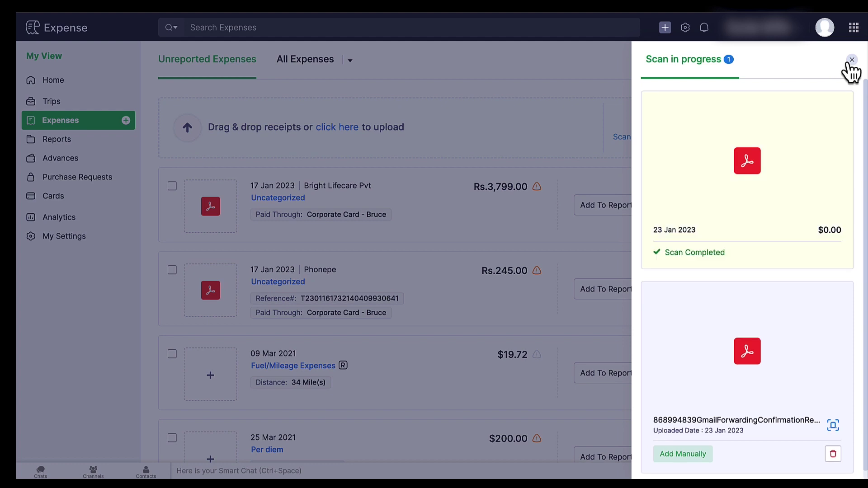
left_click(851, 61)
left_click(210, 203)
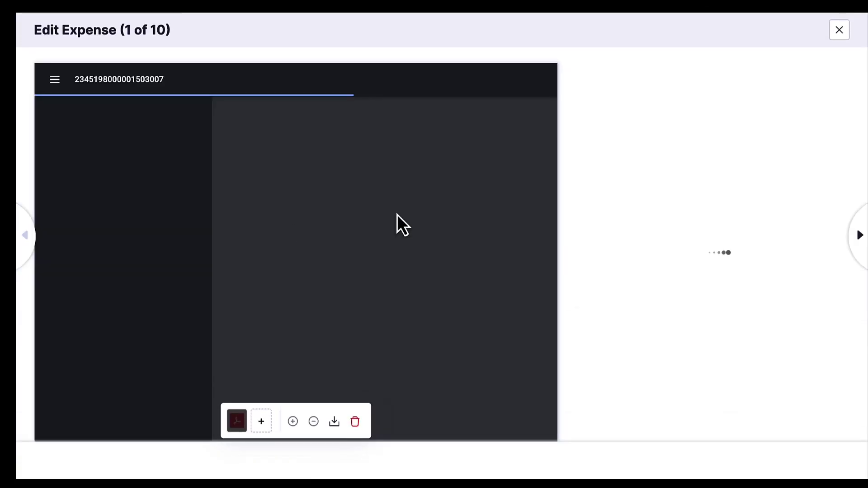
scroll(622, 263, "down", 1)
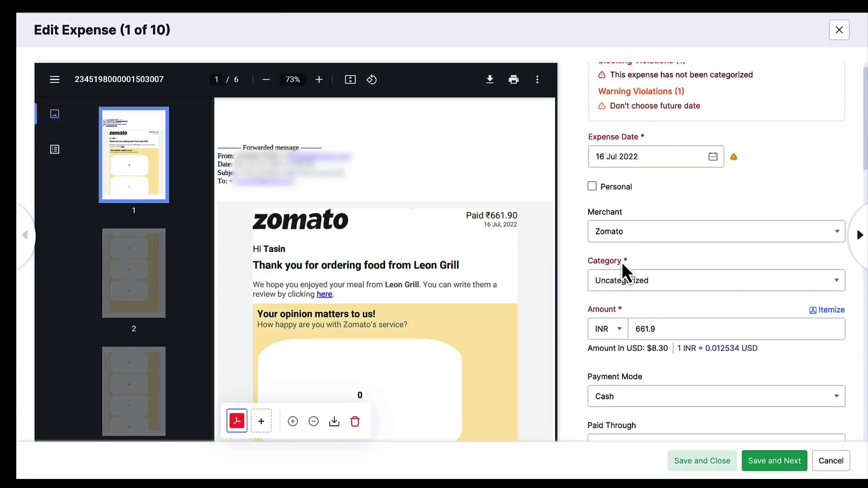
scroll(539, 284, "down", 2)
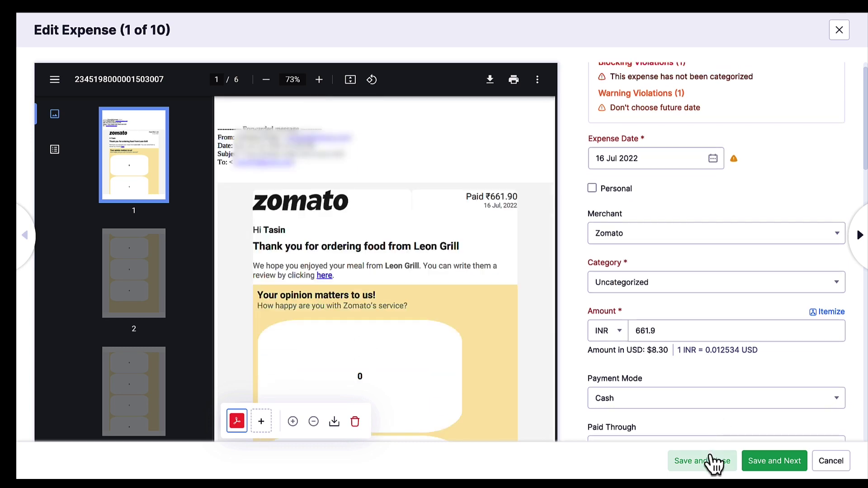
left_click(701, 460)
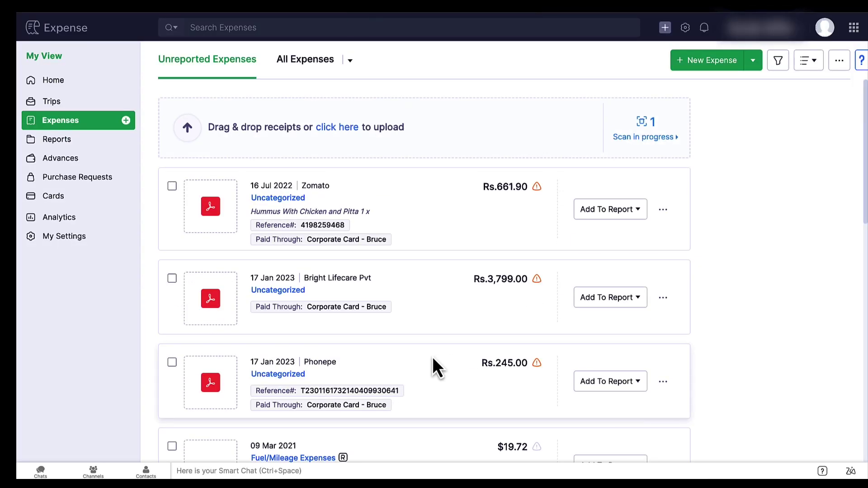
left_click(63, 236)
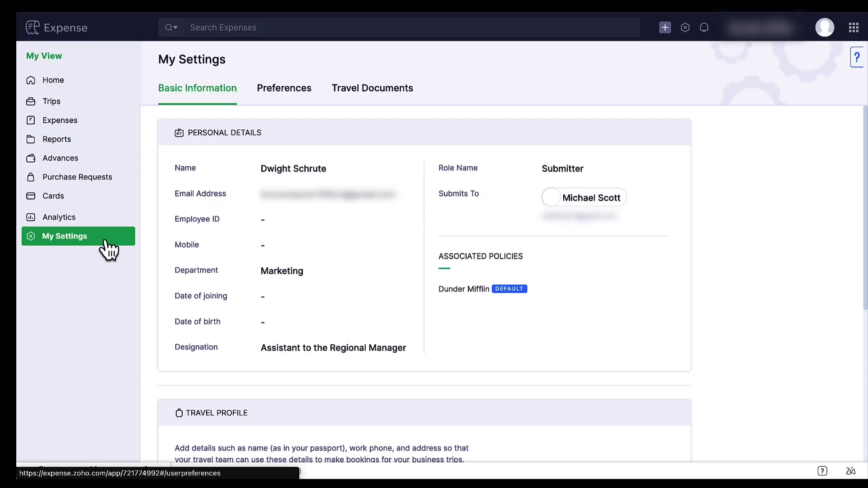
- Switch My Settings to the Preferences tab showing the receipt forwarding address
left_click(285, 92)
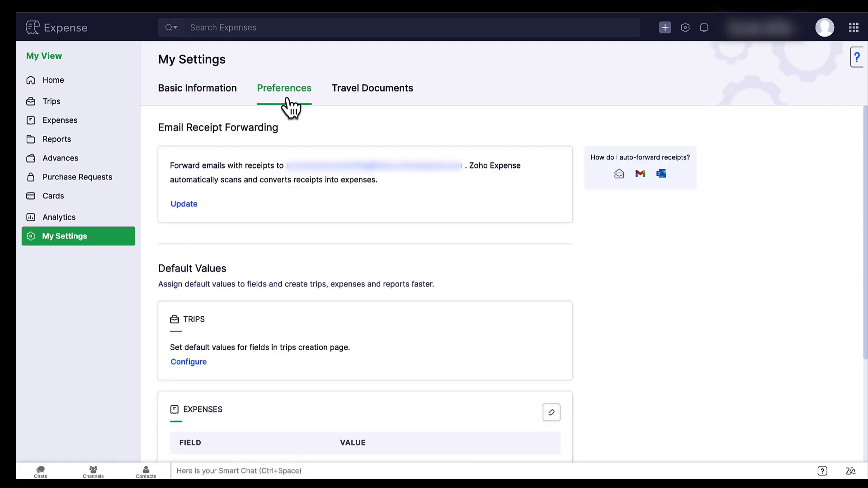